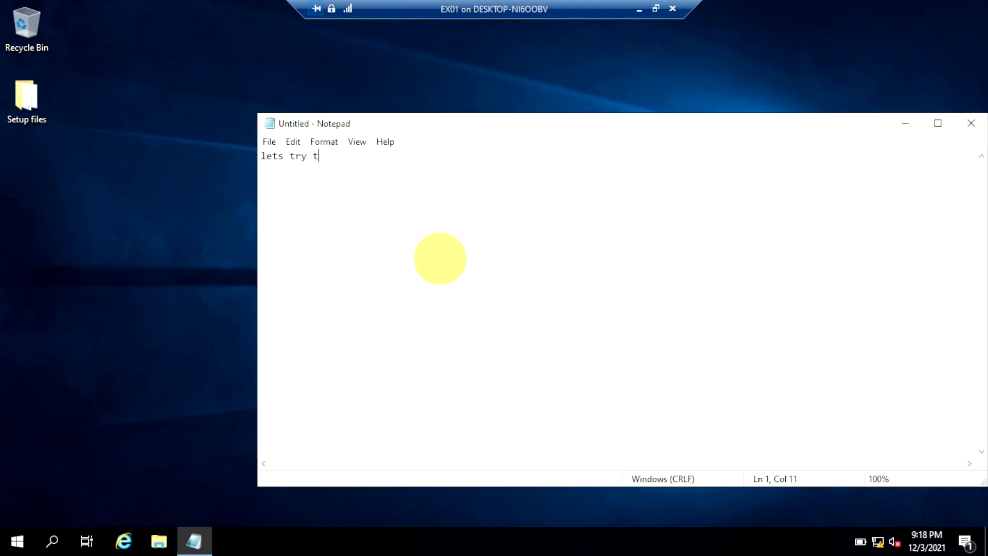
Complete the note as "lets try to perform mailbox or single email recovery" and minimize it
text(m mailbox)
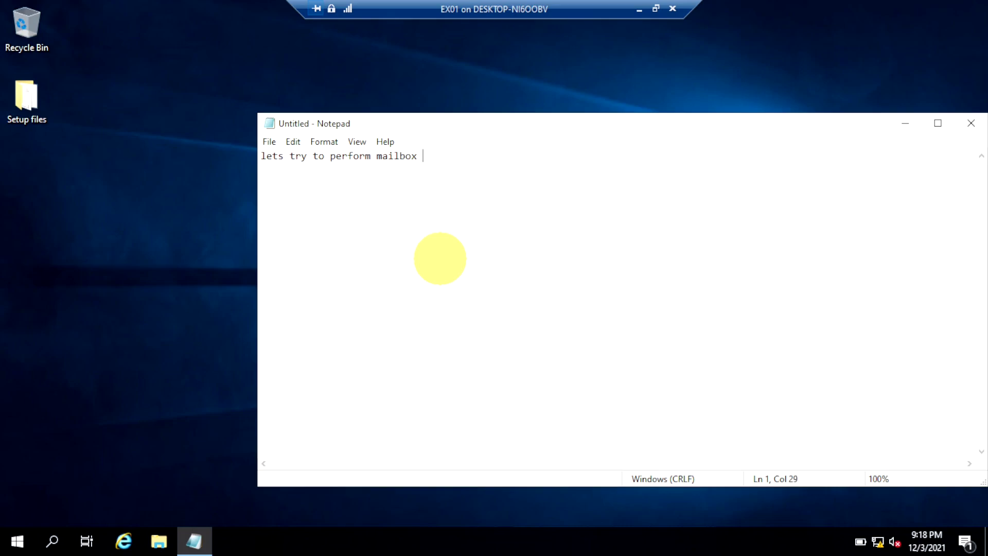
text( or single email recovery)
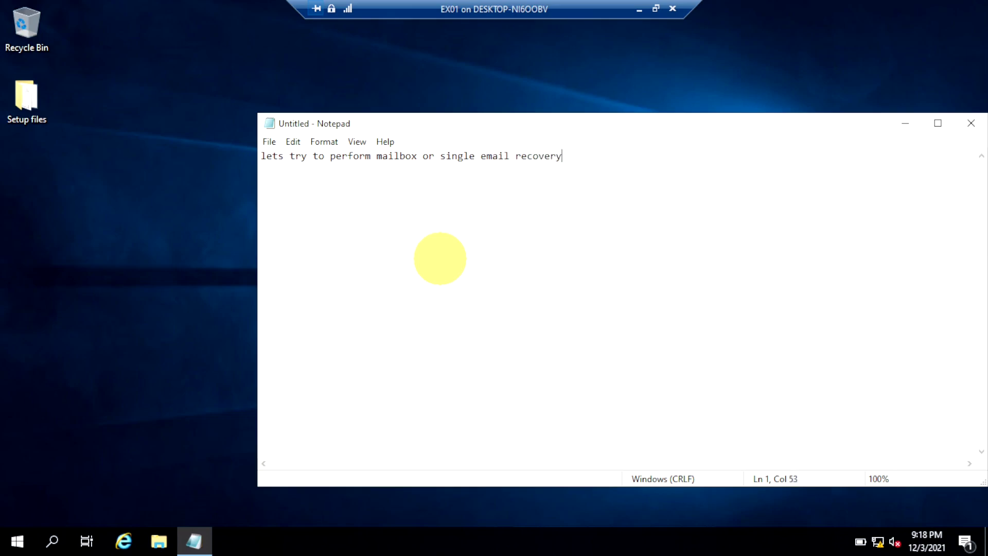
click(907, 124)
Launch NetWorker User for Microsoft as a different user, signing in as exbackup with the account password
click(27, 530)
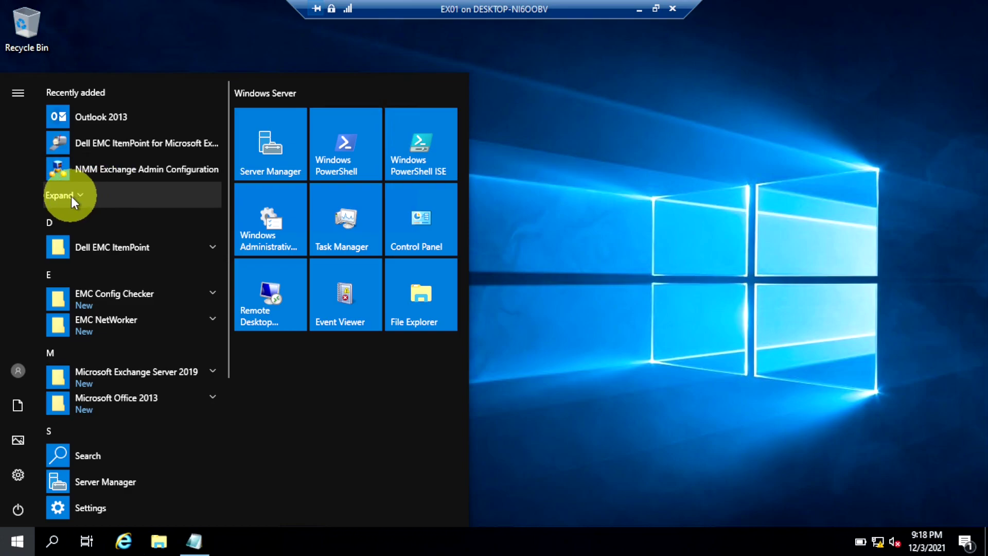
click(71, 196)
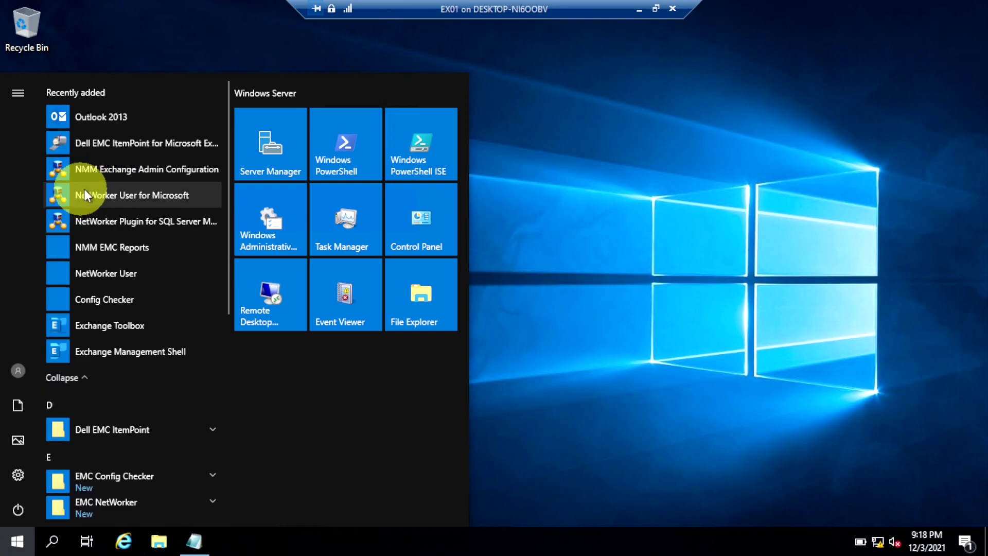
click(159, 198)
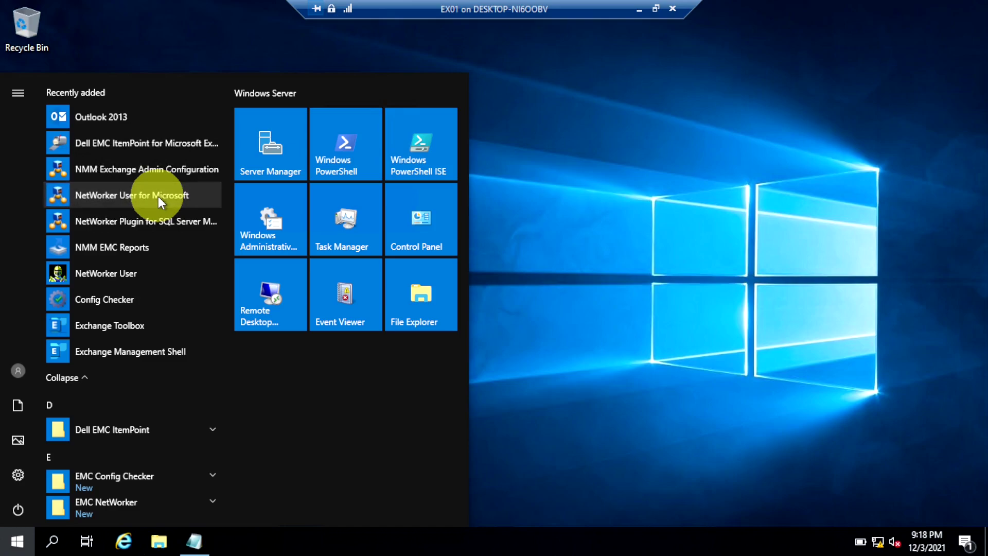
right_click(158, 196)
mouse_move(234, 242)
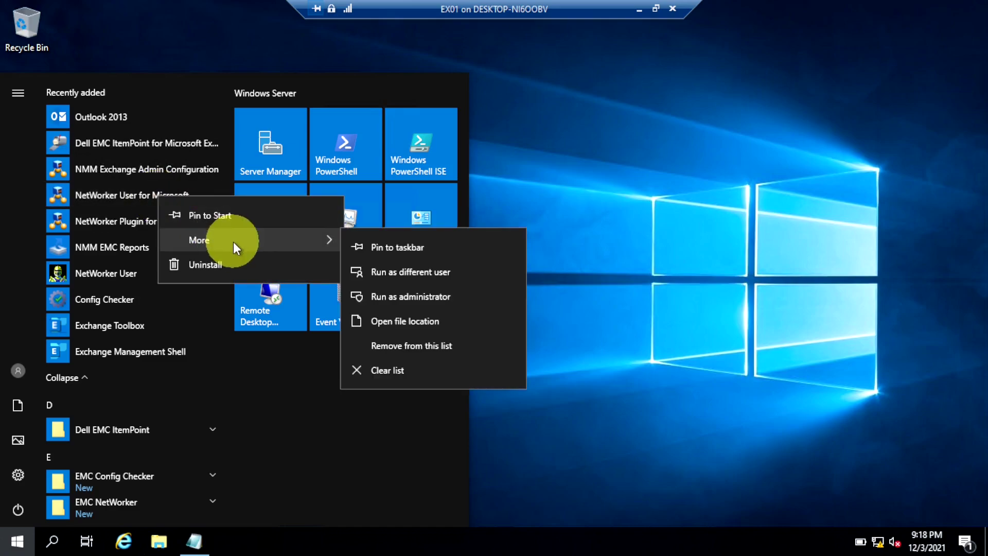
click(424, 273)
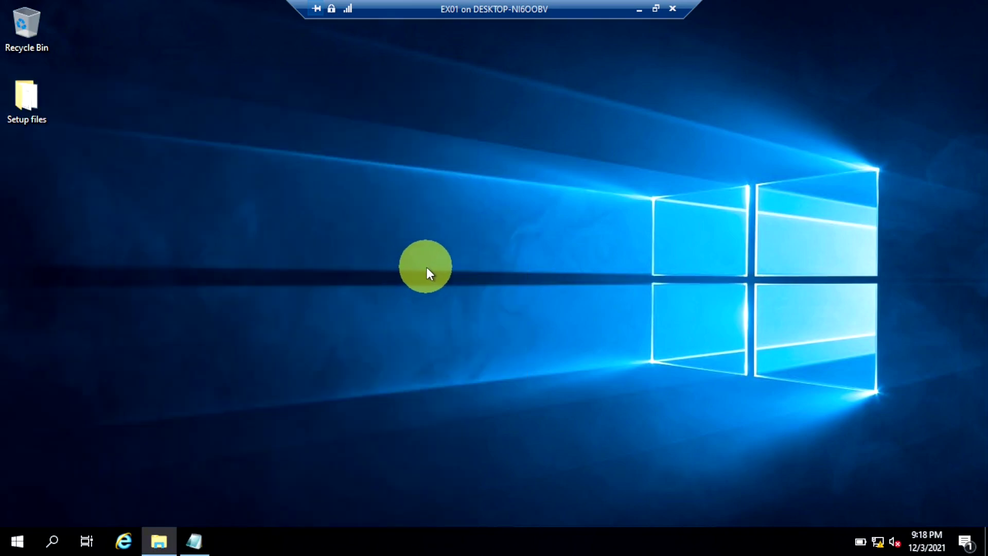
text(exbackup)
key(Tab)
text(*********)
key(Return)
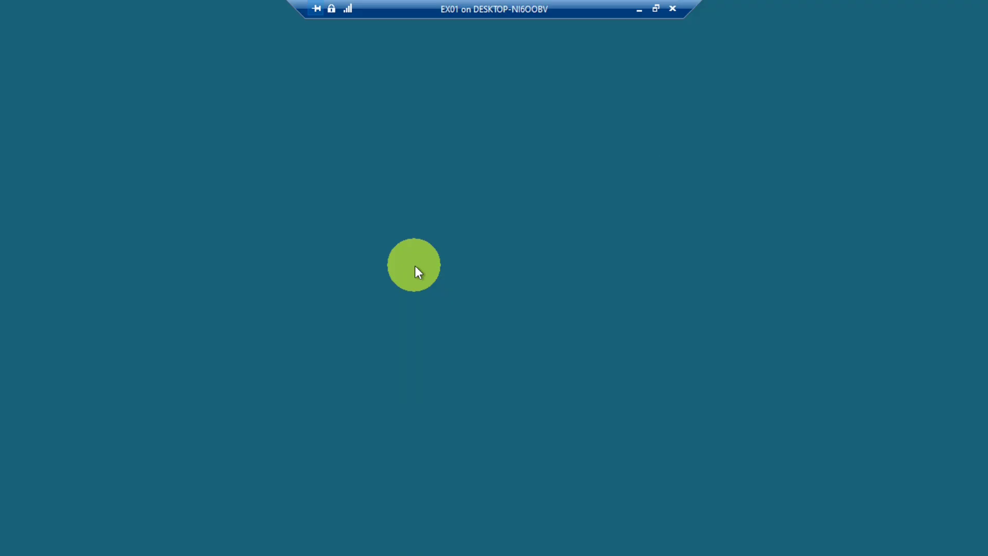
click(435, 369)
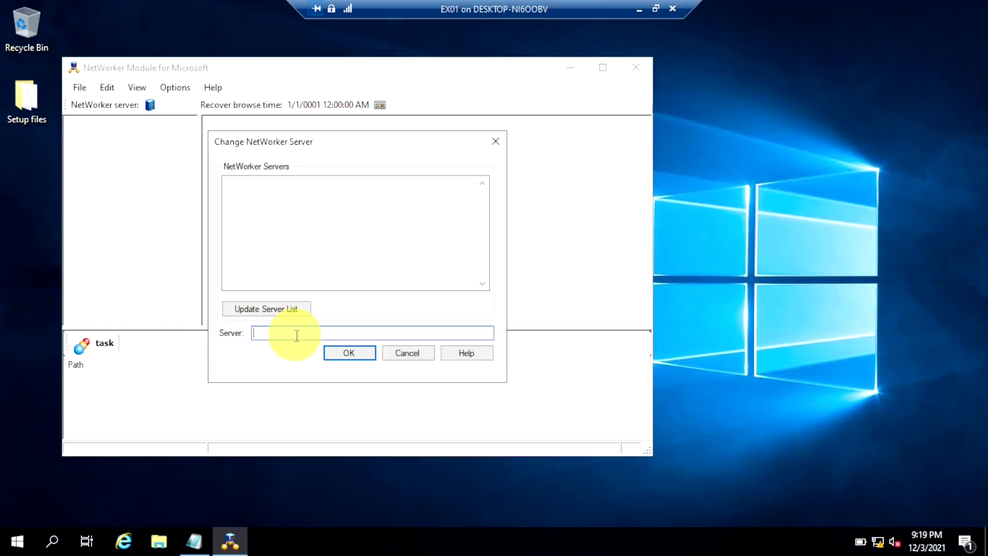
Enter nw01.test.local as the NetWorker server, update the server list and connect to that server
text(nw01.test.local)
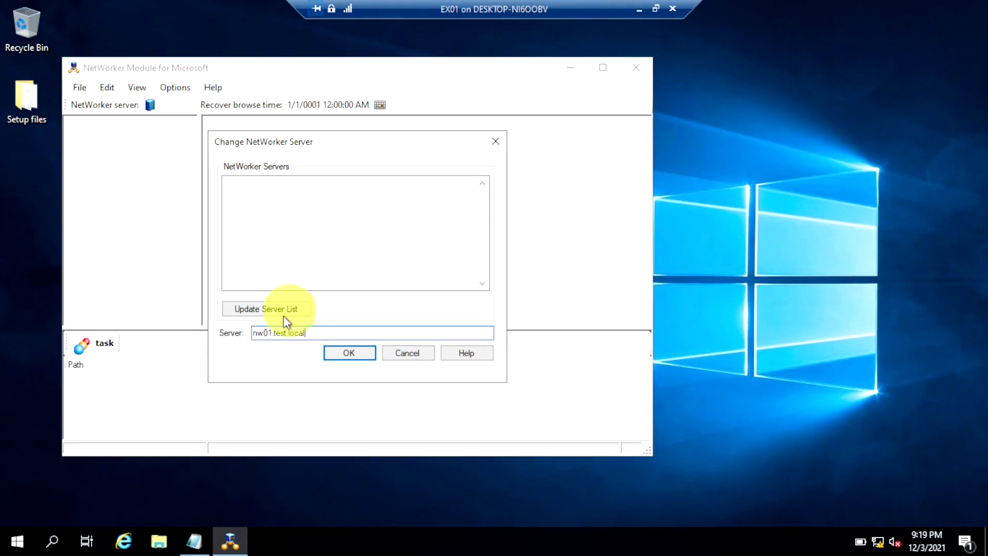
click(283, 311)
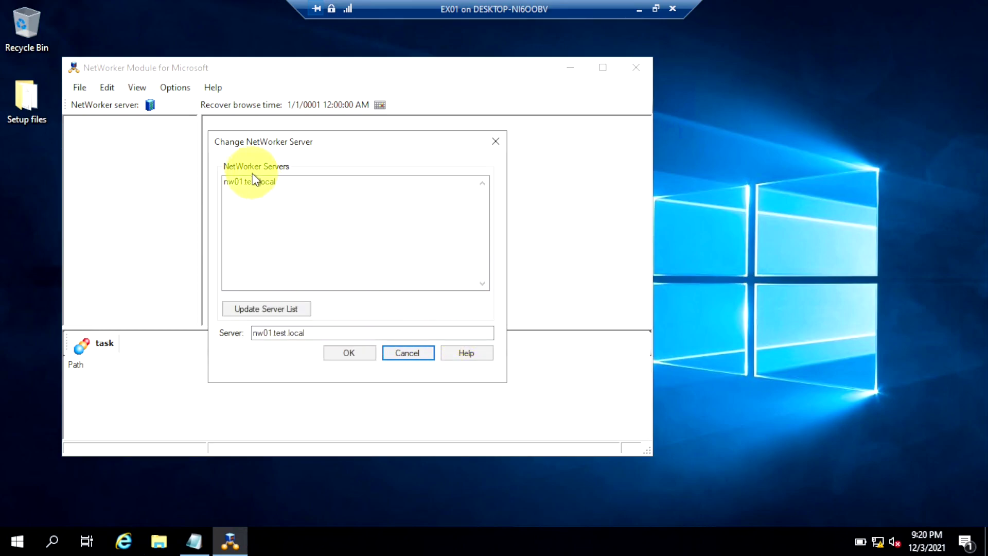
click(247, 182)
click(355, 352)
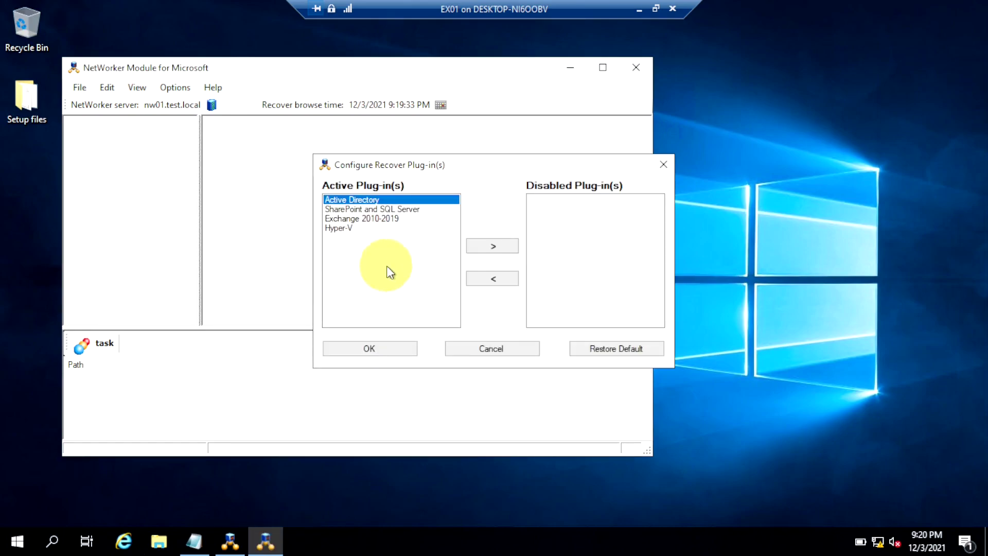
Disable the Active Directory, SharePoint and SQL Server, and Hyper-V recover plug-ins, keeping Exchange 2010-2019 active, and save the configuration
click(492, 246)
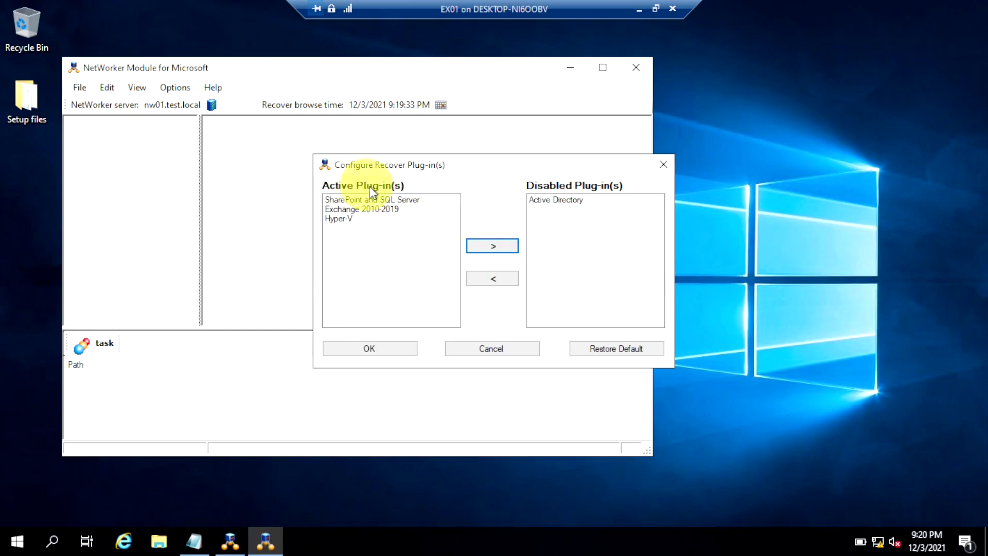
click(370, 200)
click(492, 246)
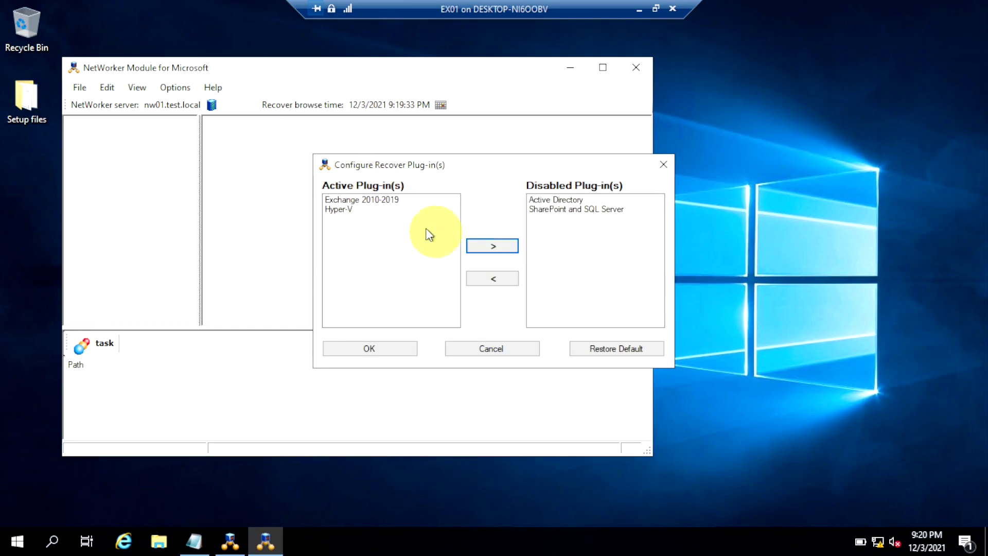
click(352, 210)
click(482, 245)
click(388, 200)
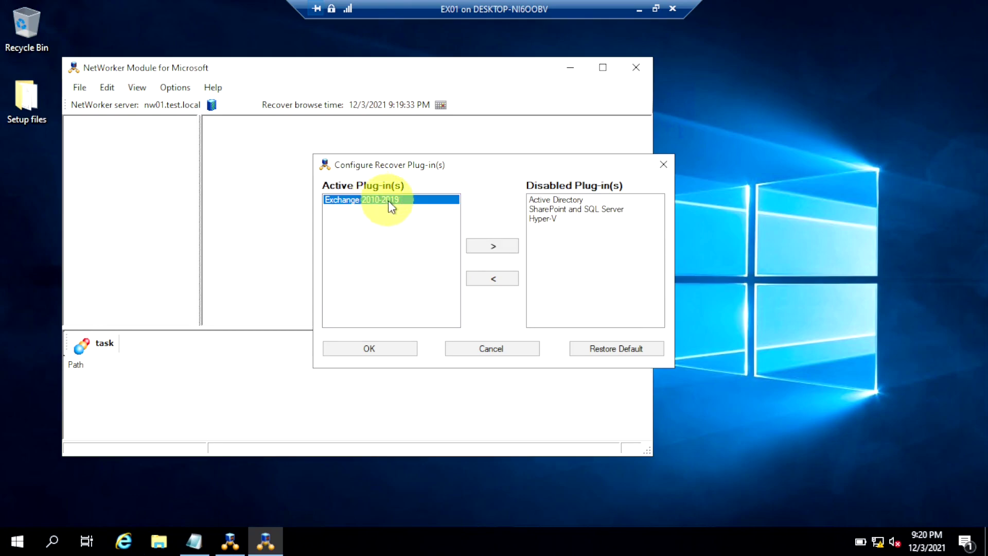
click(388, 352)
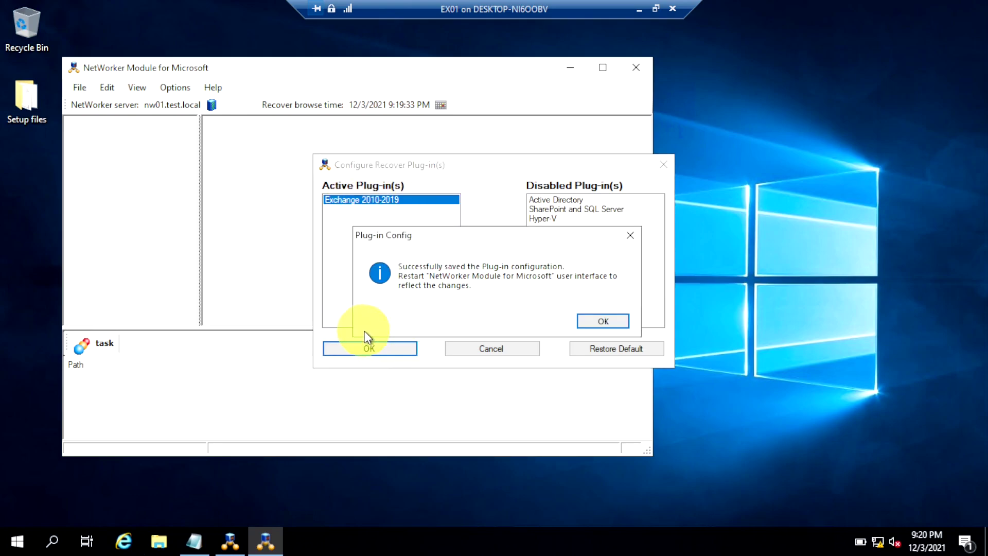
click(592, 322)
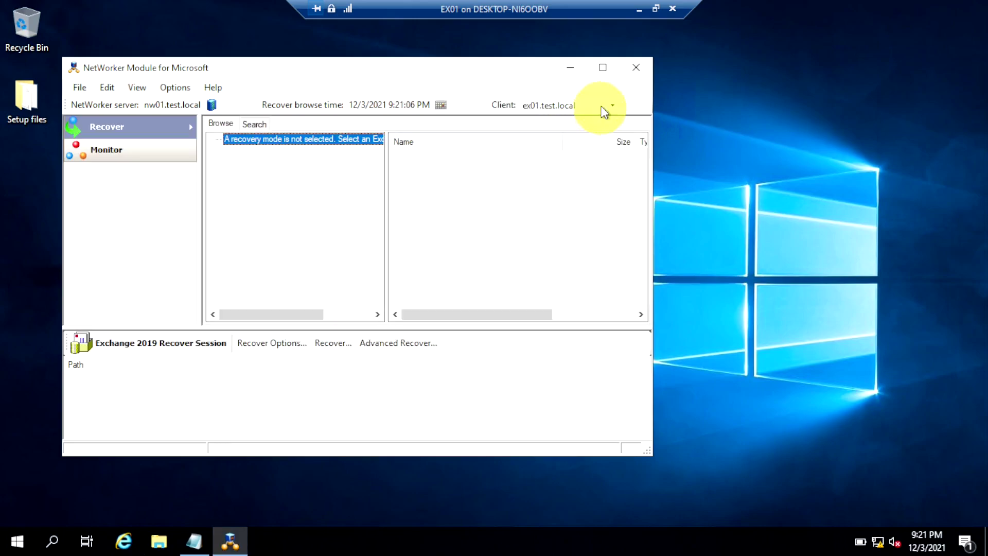
Maximize the NetWorker Module window and start an Exchange 2019 granular level recovery session
click(602, 68)
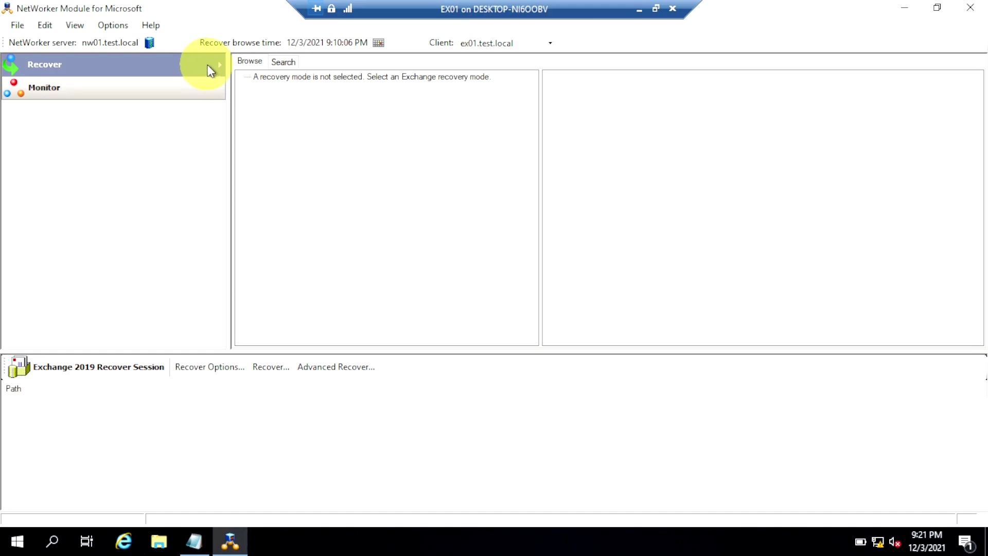
click(210, 70)
mouse_move(318, 60)
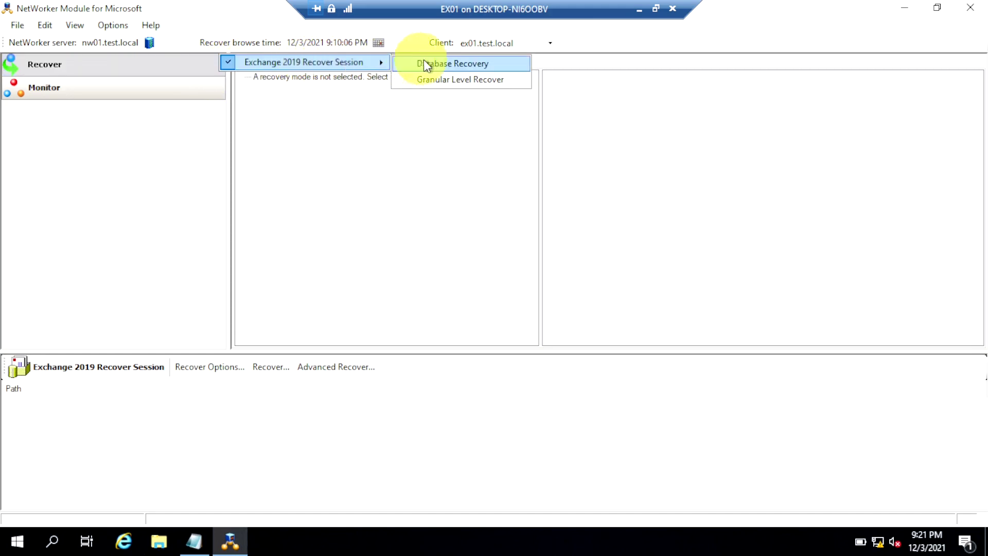
click(461, 79)
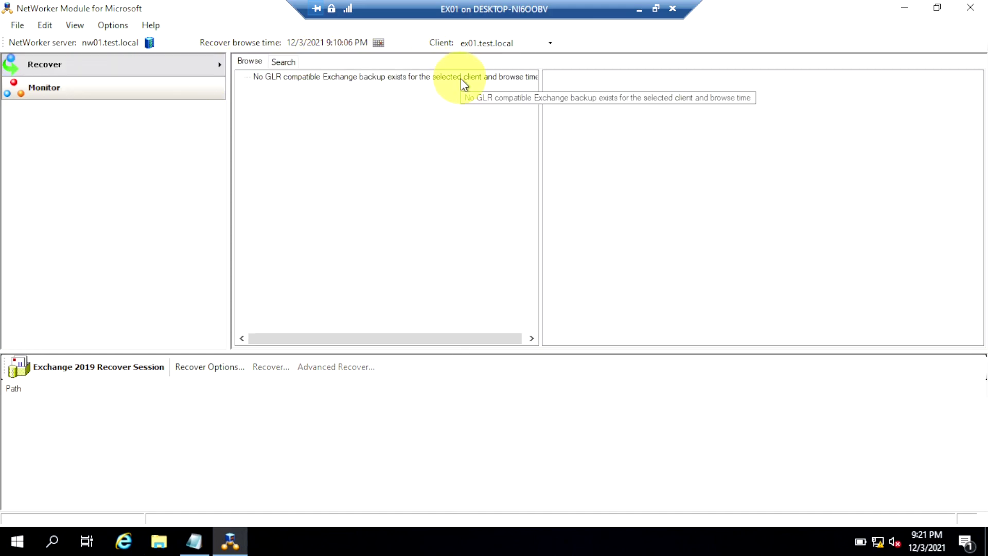
Set the recover browse time to 12/3/2021 9:15:06 PM
click(378, 44)
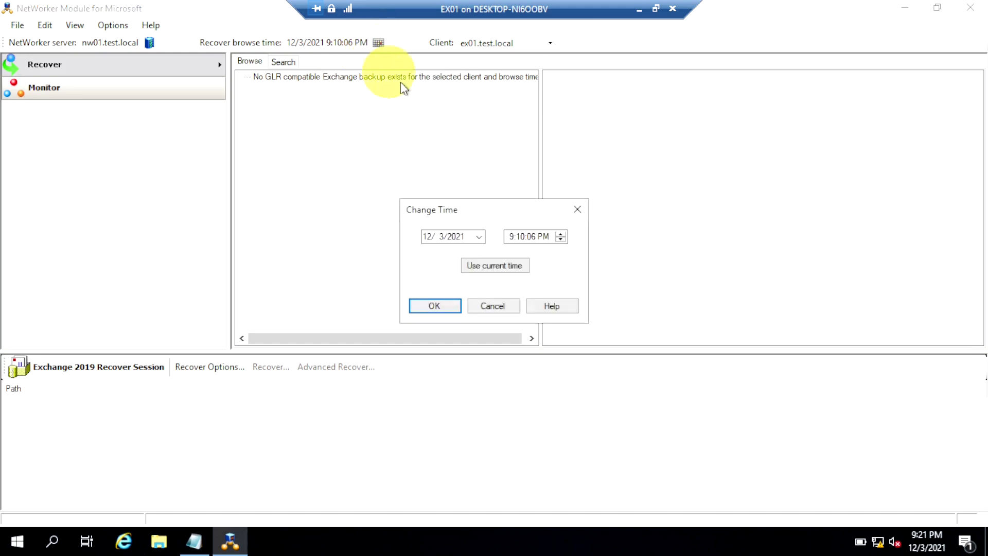
click(521, 238)
click(559, 233)
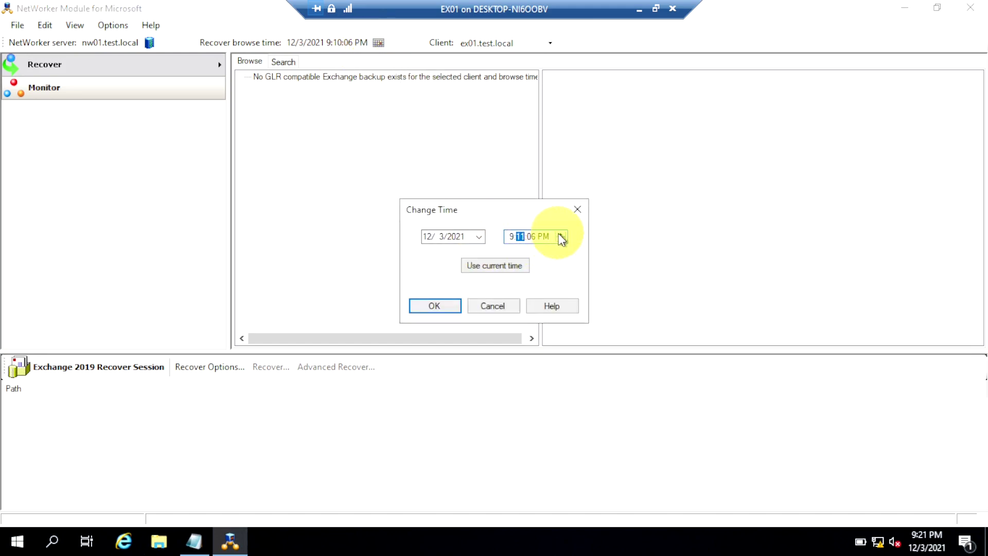
click(434, 306)
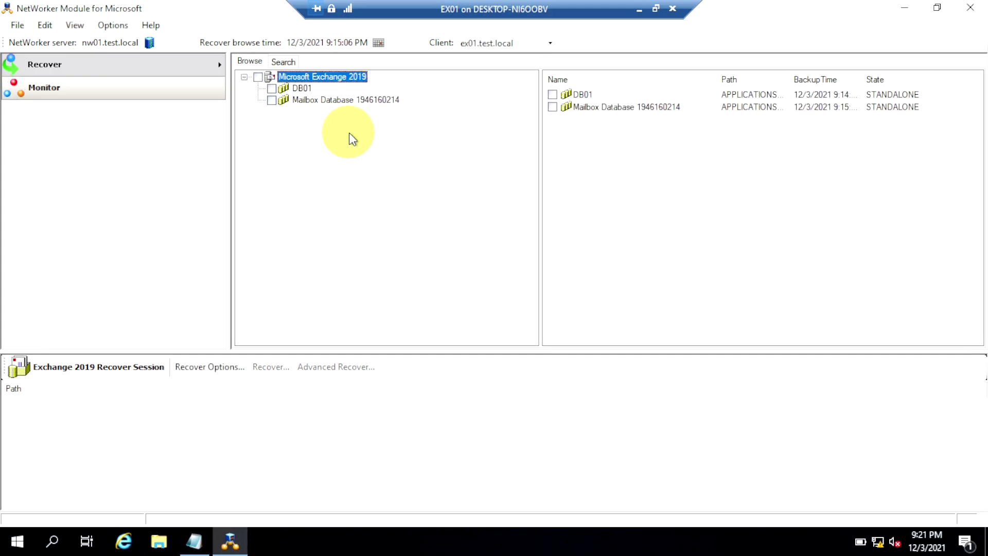
Select the DB01 database, mount its backup and run ItemPoint on it
click(272, 88)
click(294, 91)
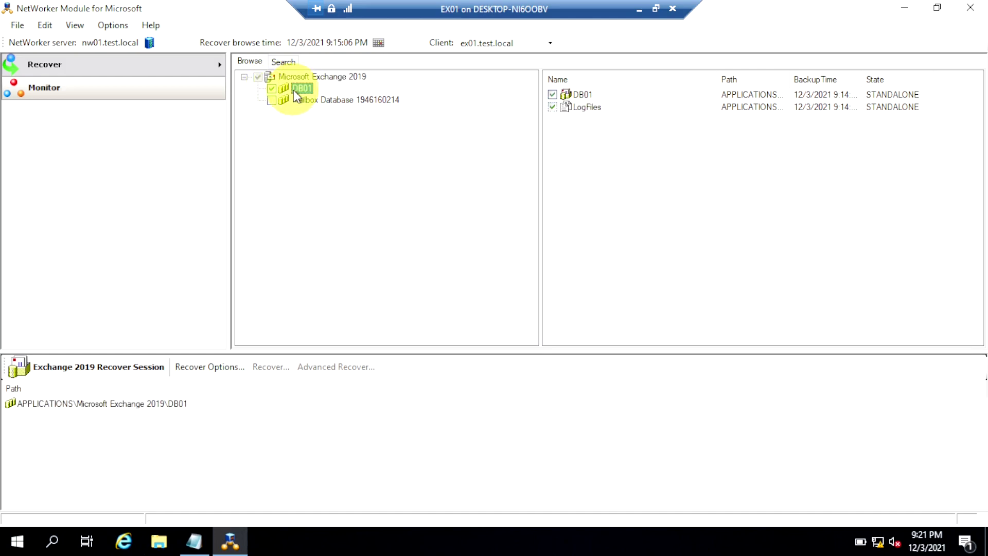
right_click(298, 88)
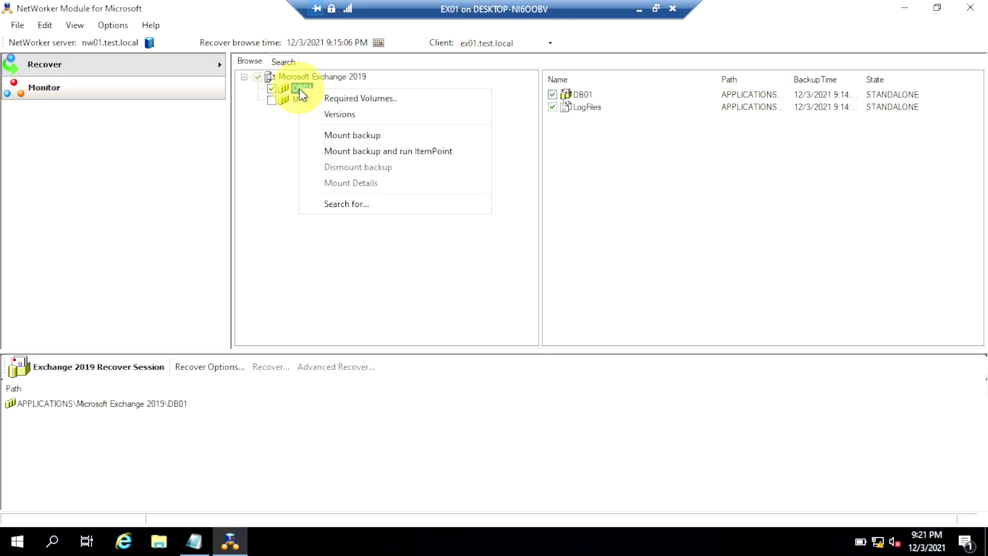
click(395, 151)
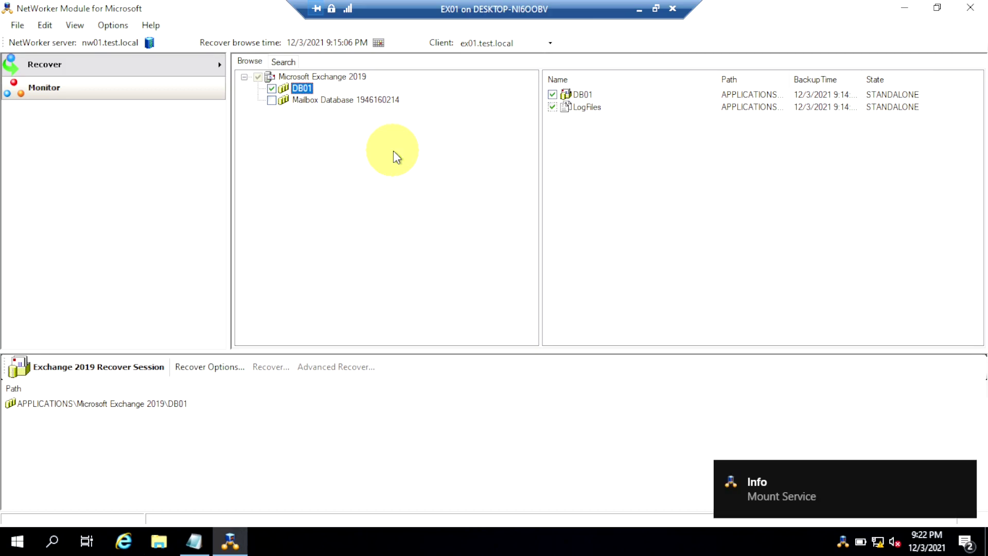
Find the Mount Service among the hidden notification icons and open its available option
click(844, 544)
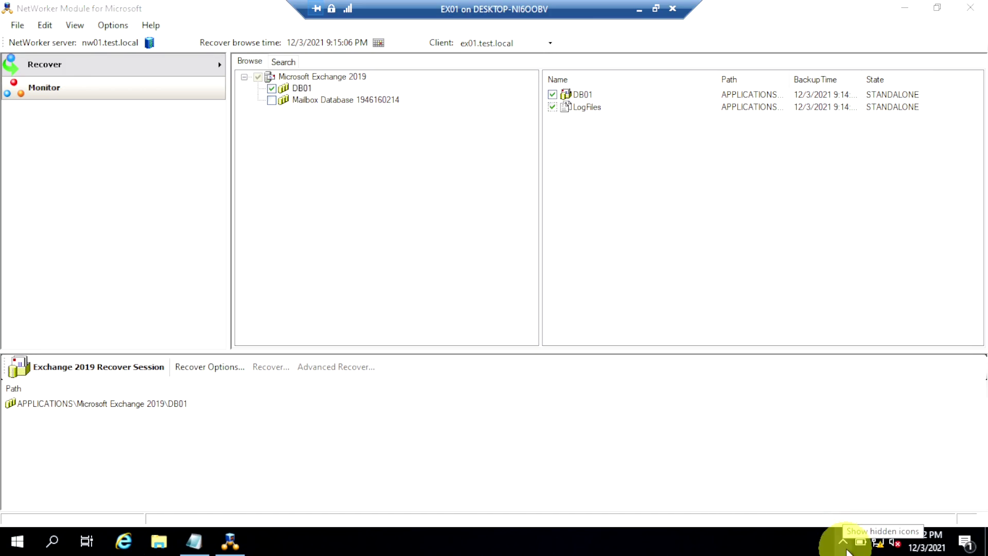
click(843, 541)
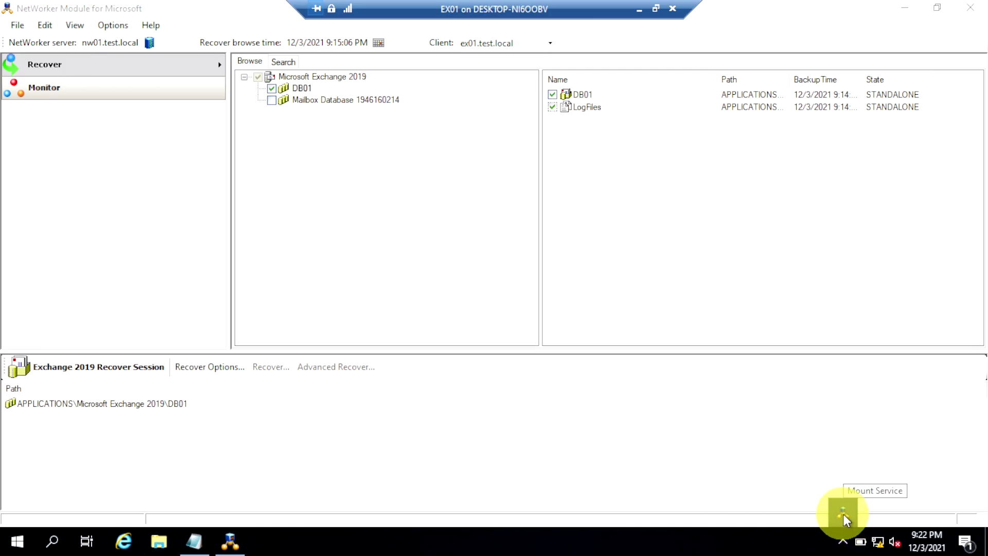
right_click(843, 514)
click(837, 536)
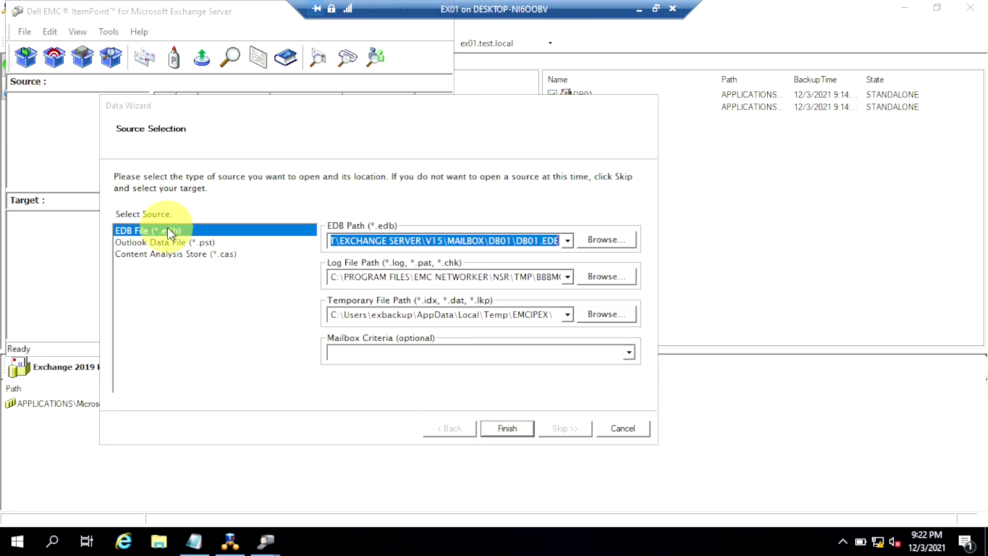
Switch to ItemPoint, load the DB01.EDB source with the prefilled paths and maximize the window
click(514, 425)
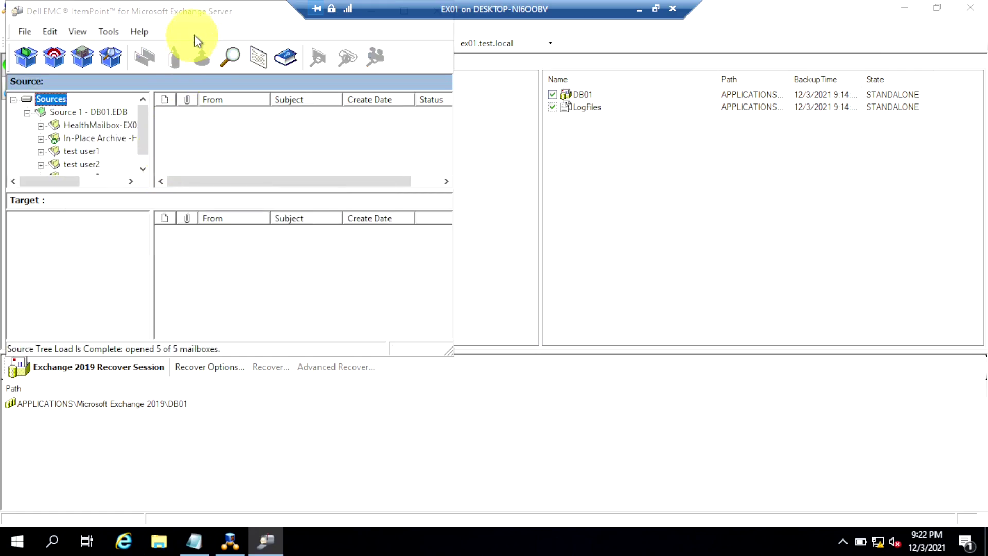
double_click(202, 14)
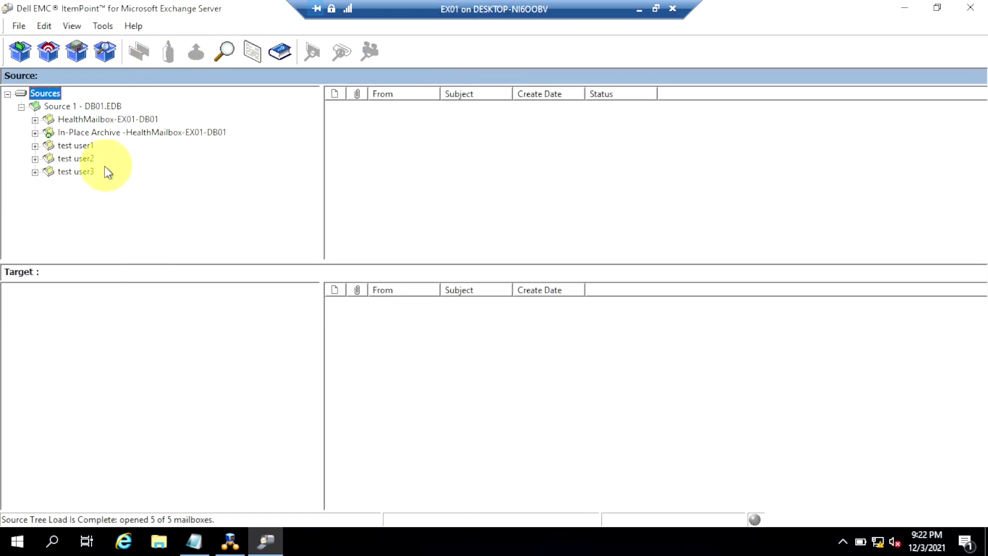
Open the Inbox of the test user1 source mailbox and select the "Re: test email" message from test user2
click(77, 145)
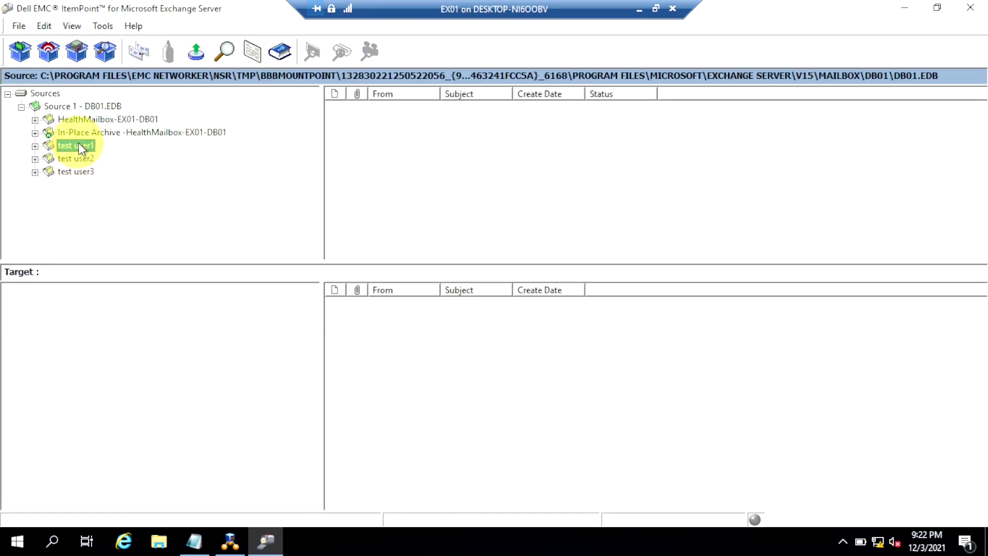
click(35, 146)
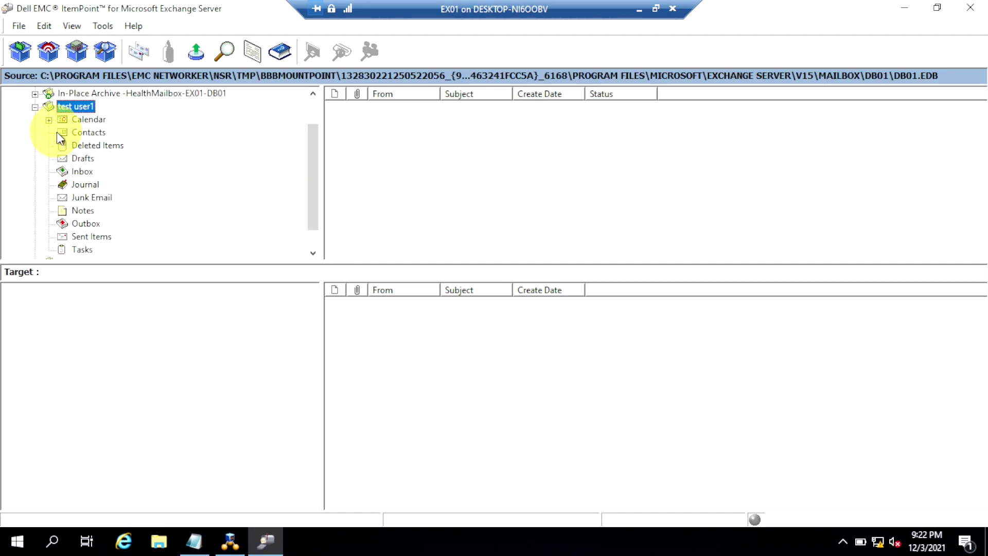
click(94, 170)
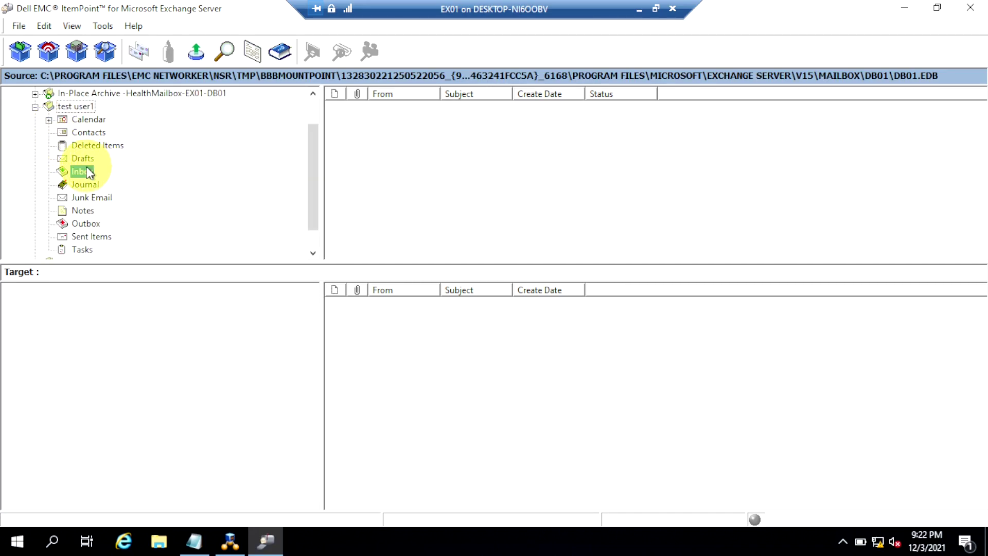
click(384, 110)
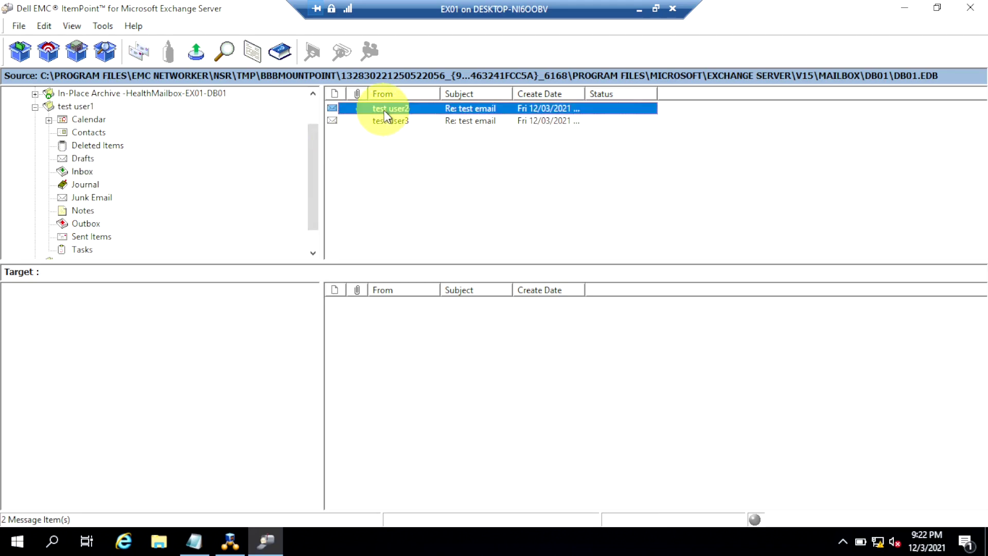
Collapse the test user1 source mailbox and start exporting the whole mailbox, keeping PST as the format
right_click(384, 110)
click(232, 177)
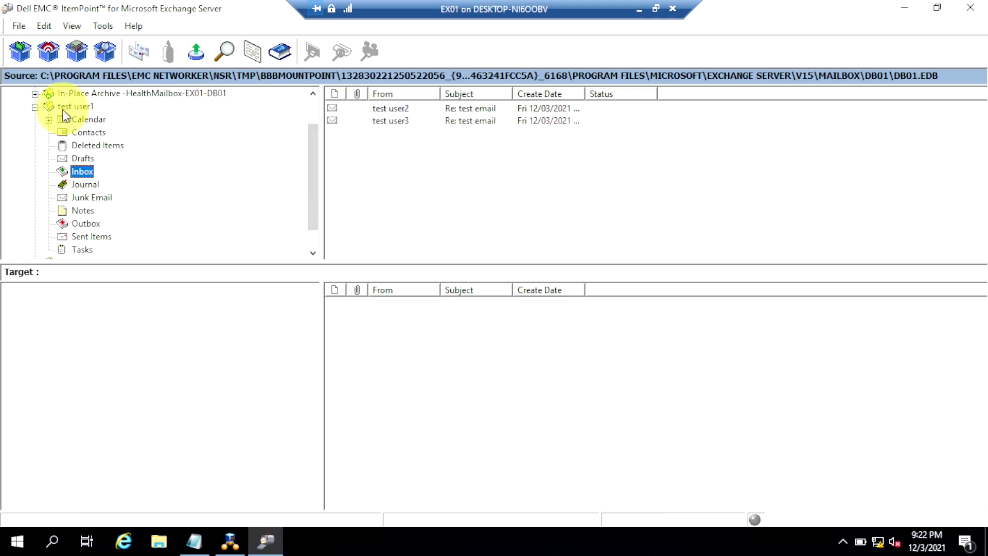
click(34, 107)
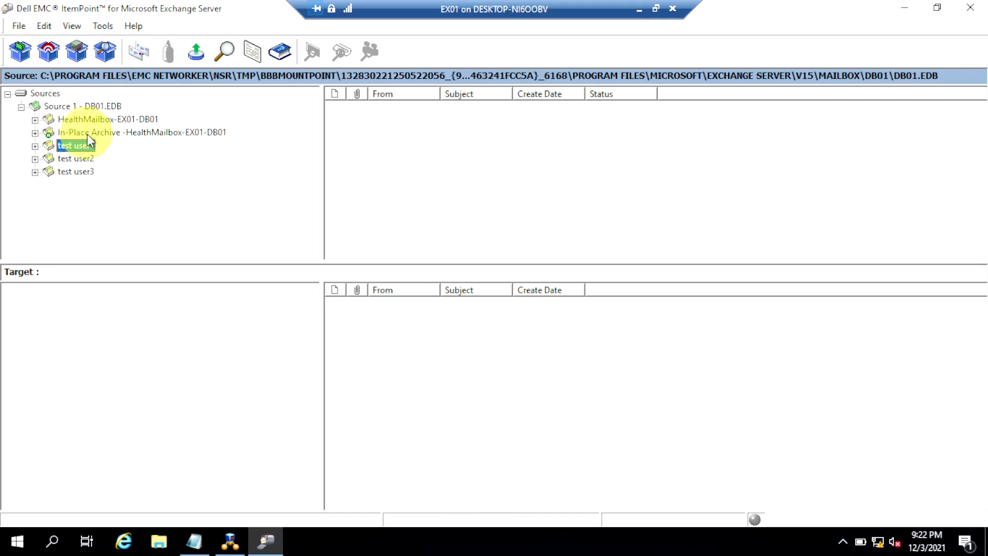
right_click(77, 144)
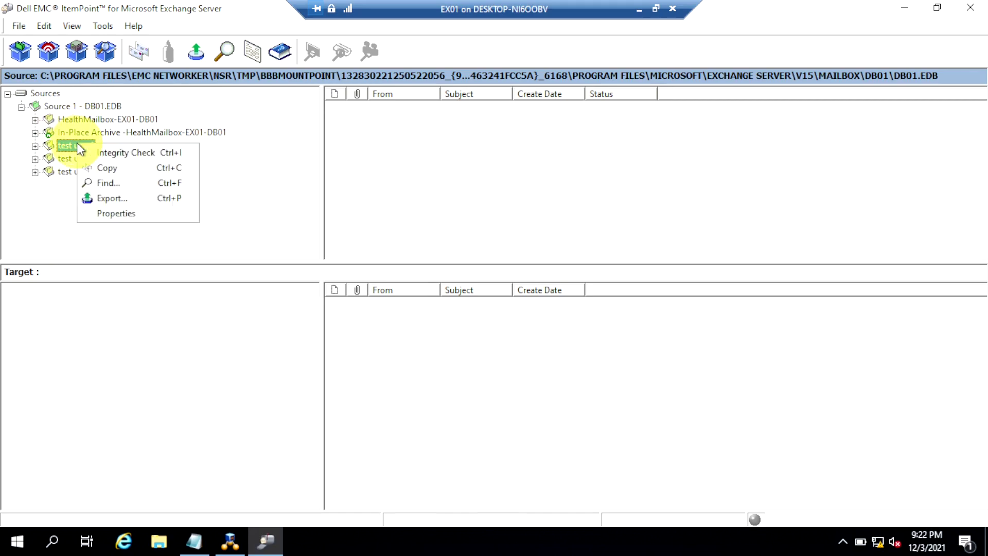
click(116, 198)
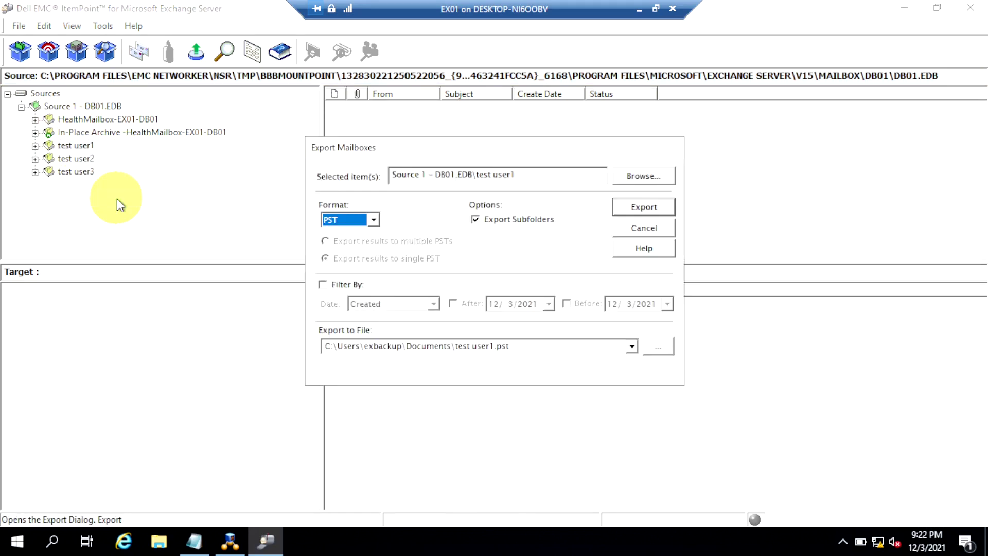
click(373, 220)
click(374, 221)
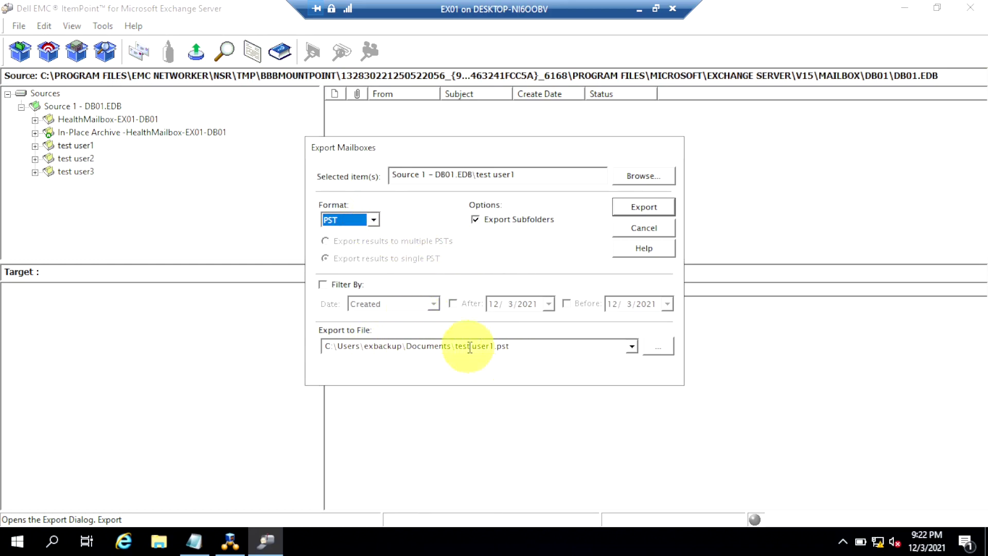
Set the export destination to the Desktop with the file name testuser1_mailbox
click(658, 346)
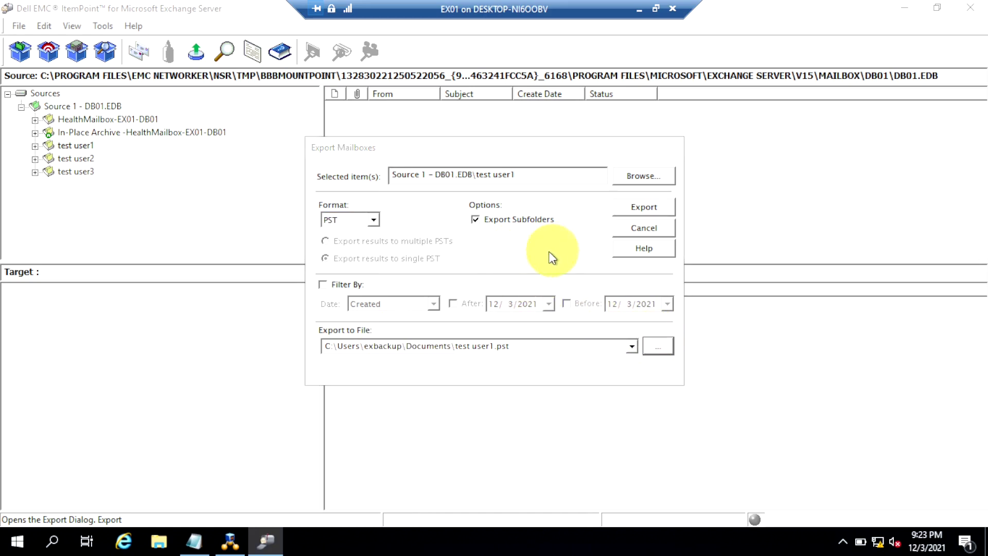
click(345, 264)
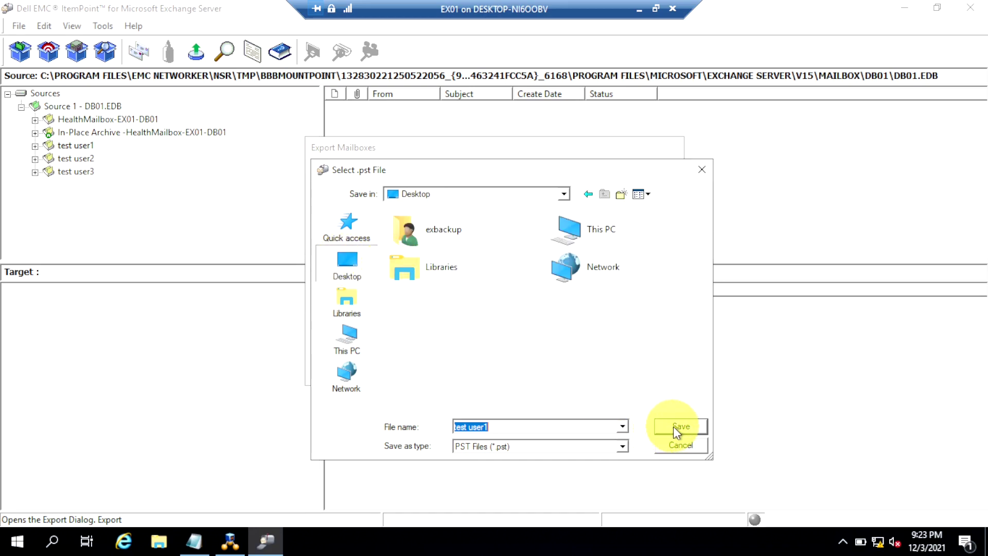
click(533, 426)
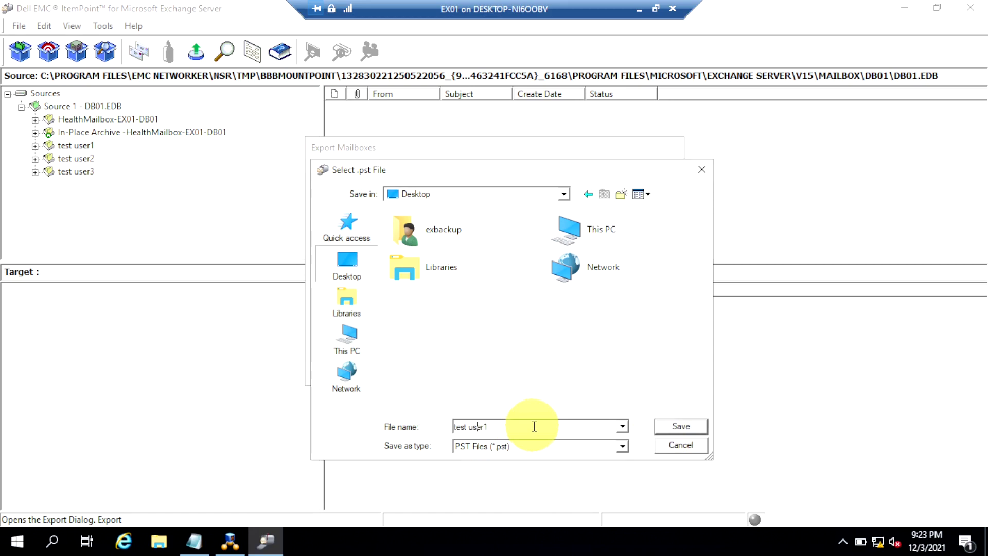
key(BackSpace)
key(Right)
key(Right)
key(Right)
text(_ma)
text(box)
click(694, 428)
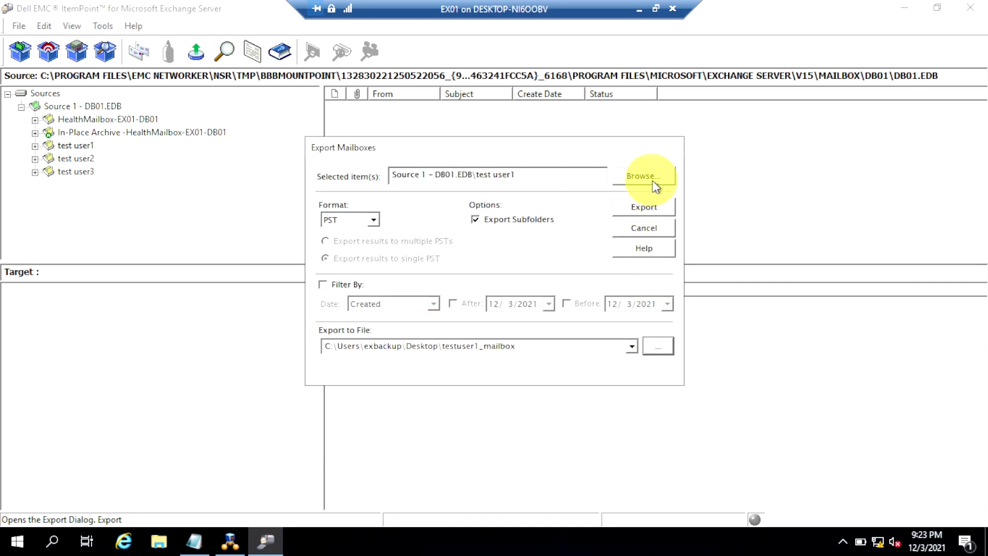
Run the test user1 mailbox export, review its progress log until it finishes and close the log
click(643, 209)
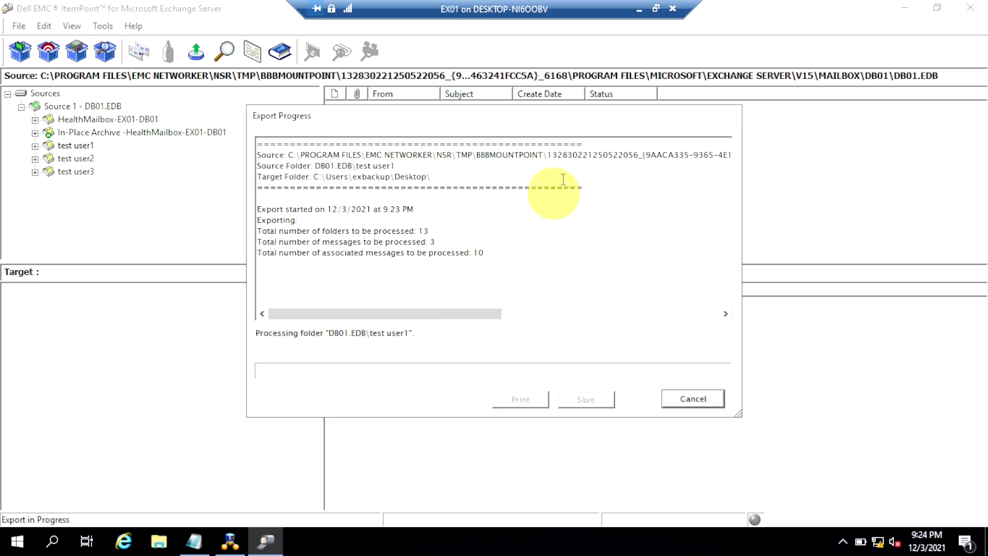
drag(478, 310, 356, 308)
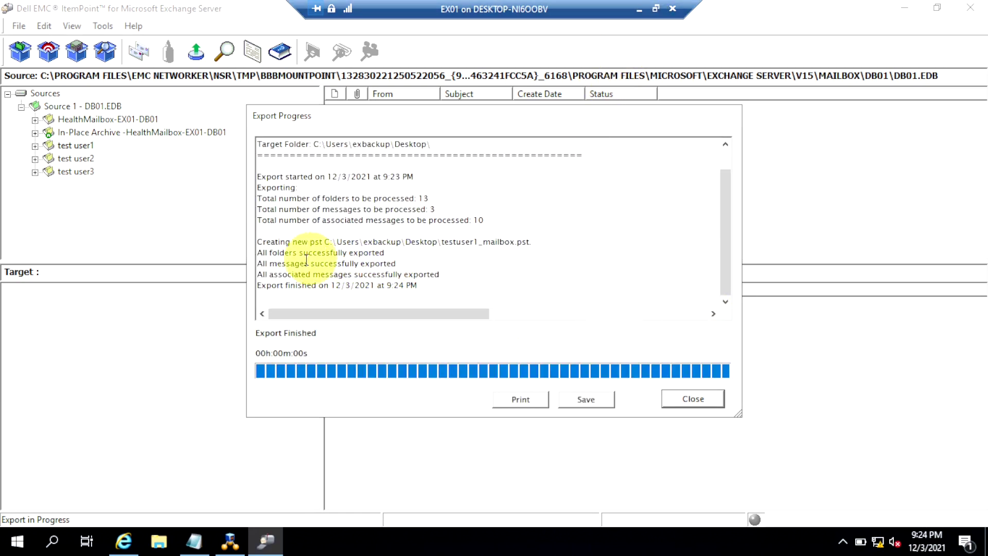
click(714, 402)
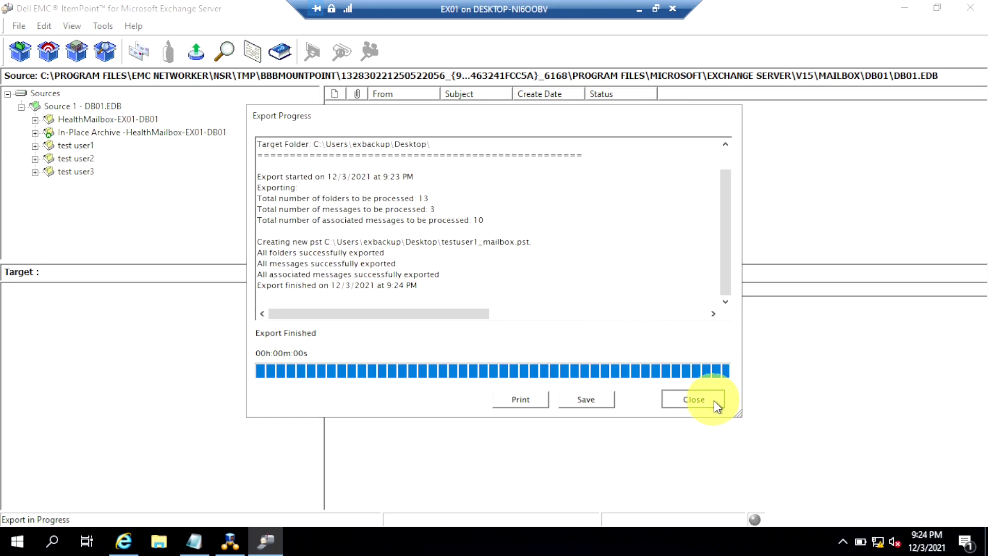
Browse in File Explorer to C:\Users\exbackup\Desktop and check the exported testuser1_mailbox file
click(160, 541)
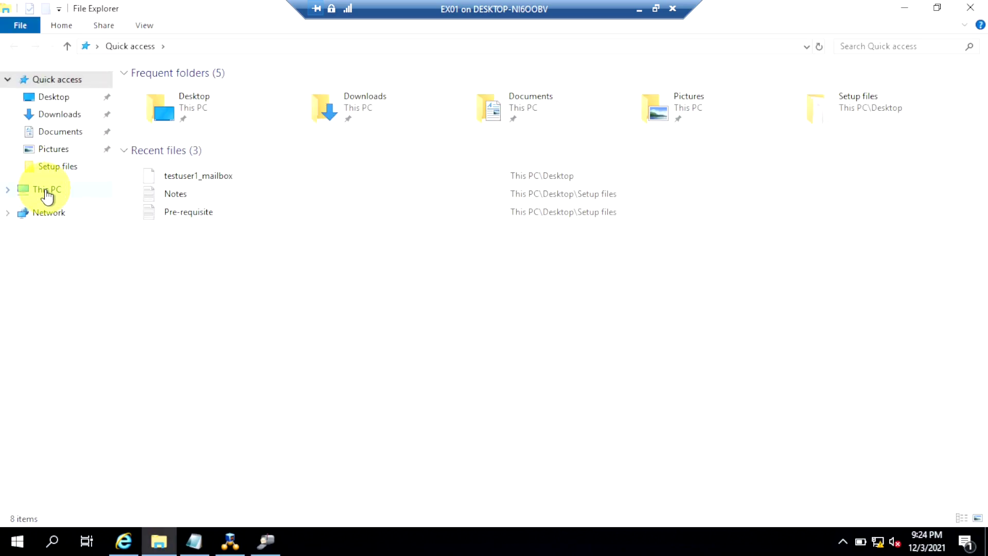
click(46, 189)
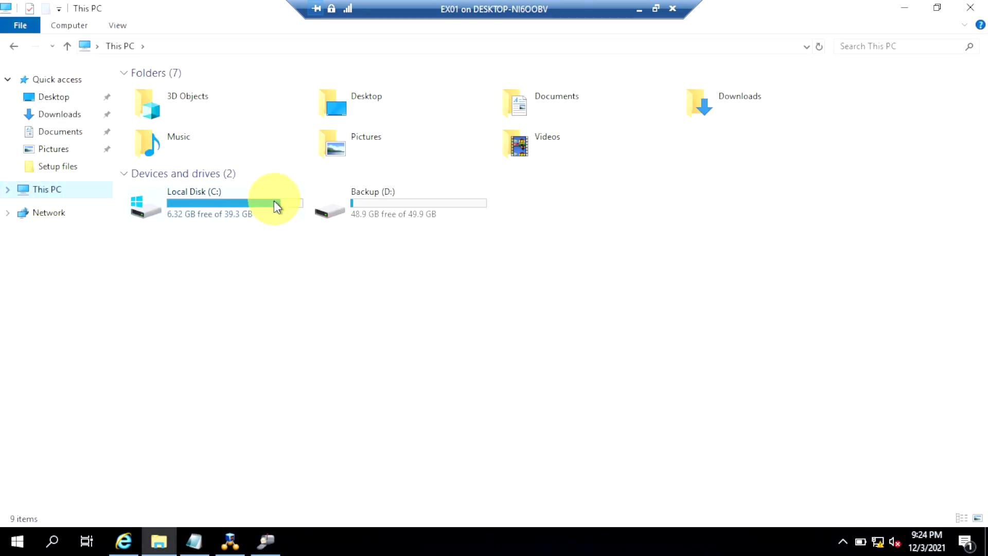
double_click(238, 204)
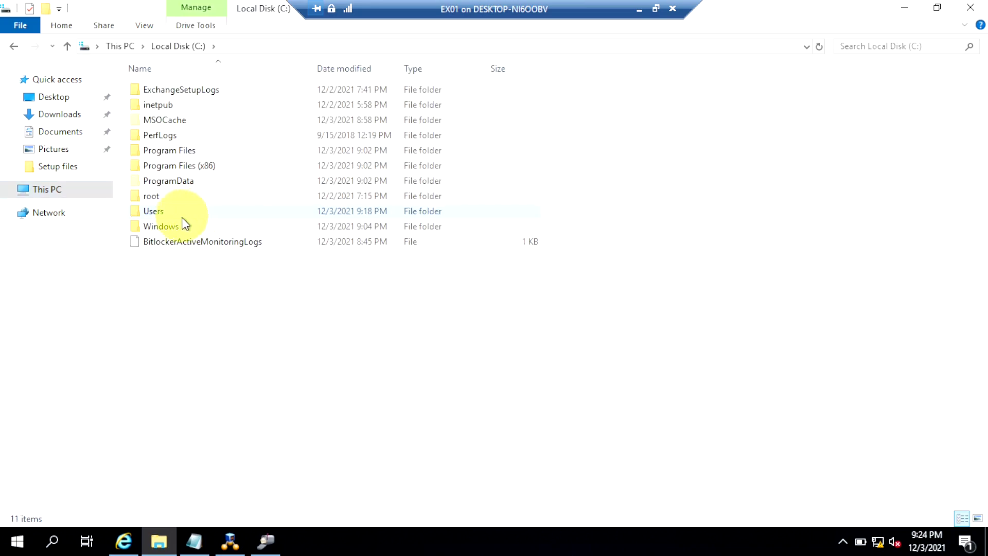
double_click(161, 212)
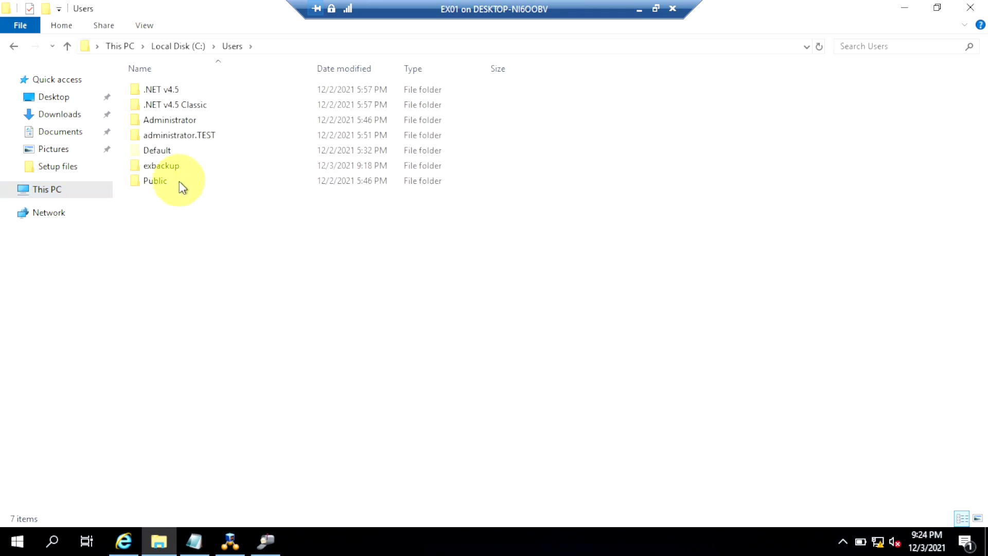
double_click(175, 168)
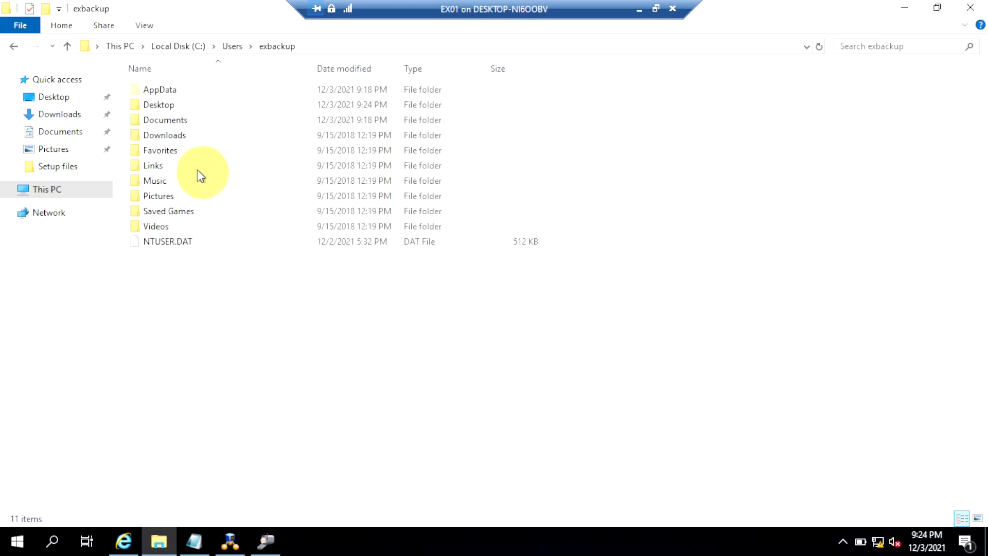
double_click(165, 104)
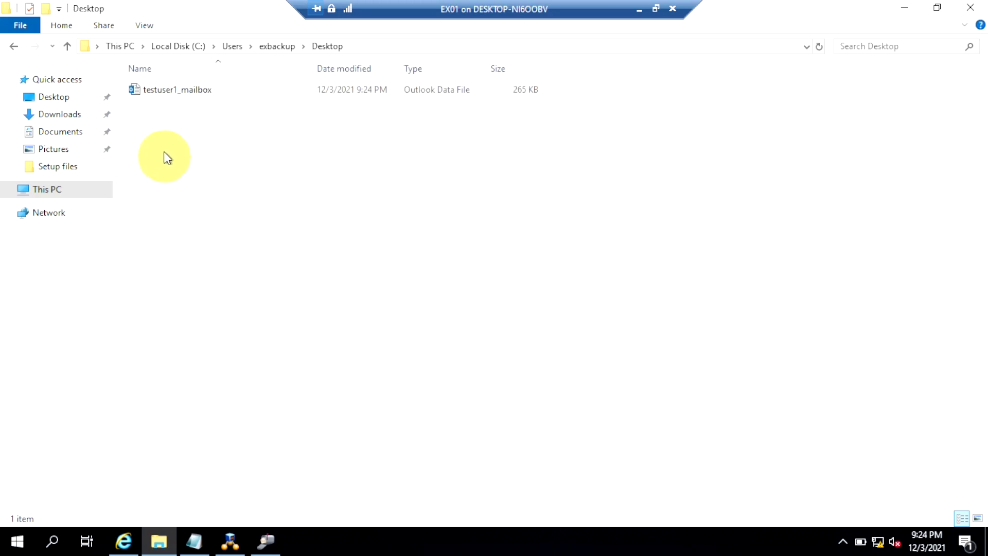
click(190, 91)
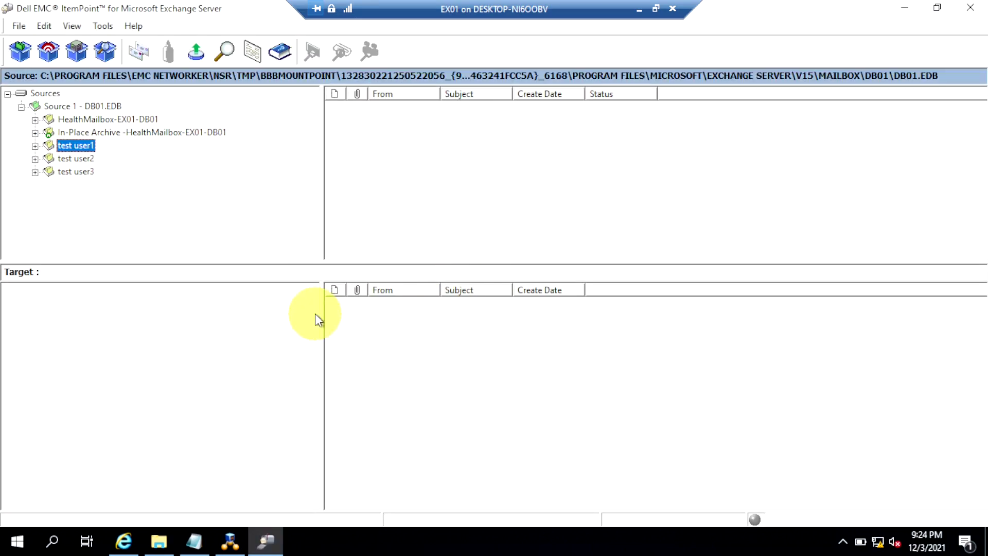
Close ItemPoint and dismount the DB01 backup in NetWorker Module for Microsoft
click(970, 8)
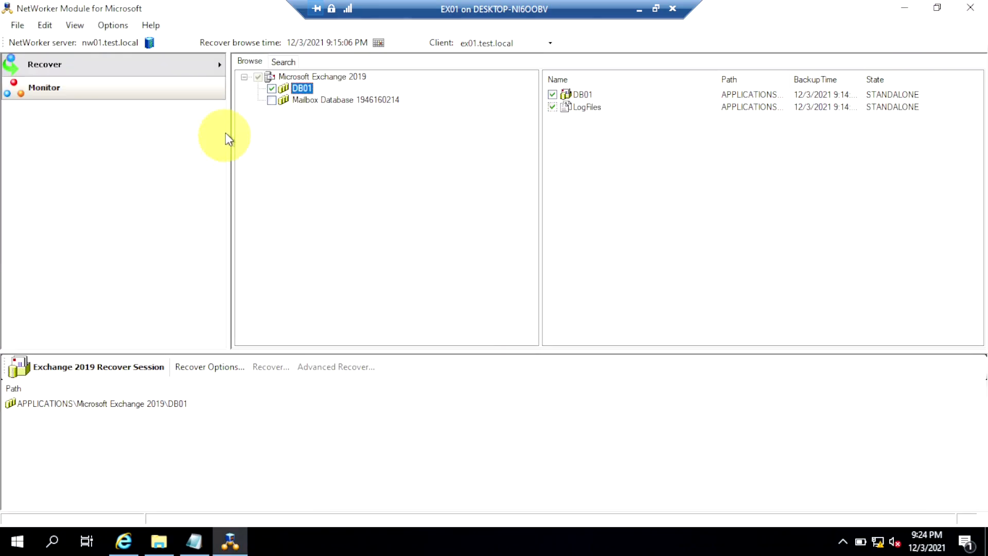
click(302, 89)
right_click(305, 90)
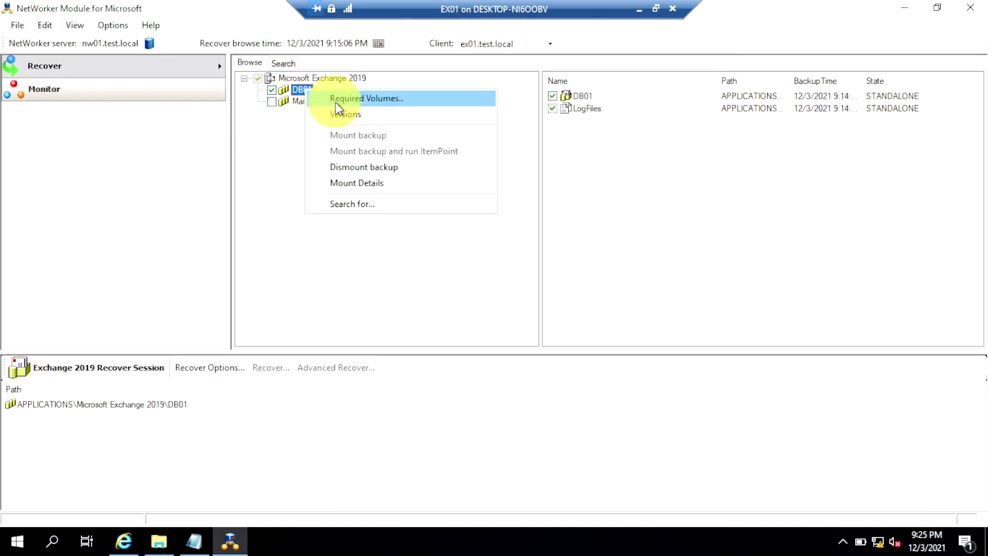
click(369, 169)
click(550, 322)
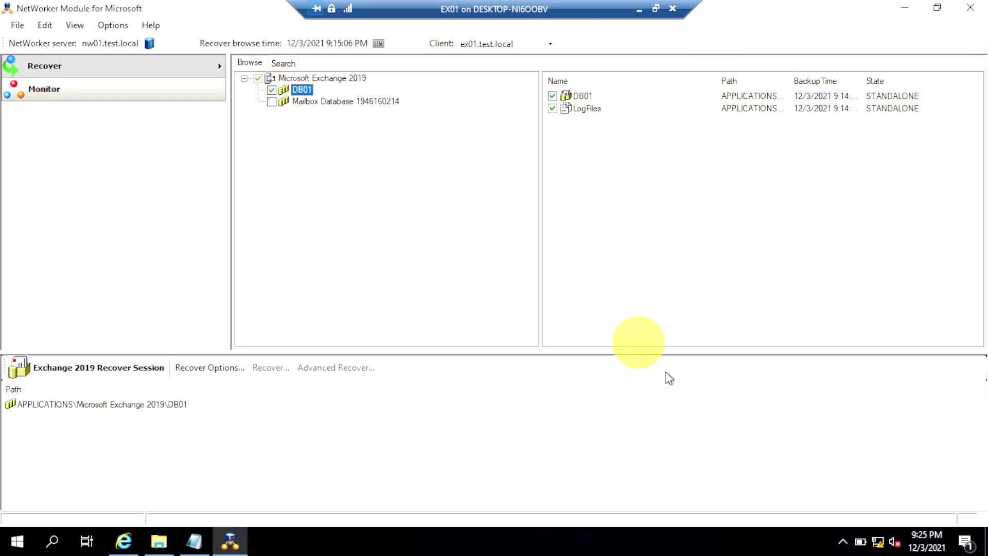
Dismount the backups through the hidden Mount Service notification icon and close NetWorker Module for Microsoft
click(843, 541)
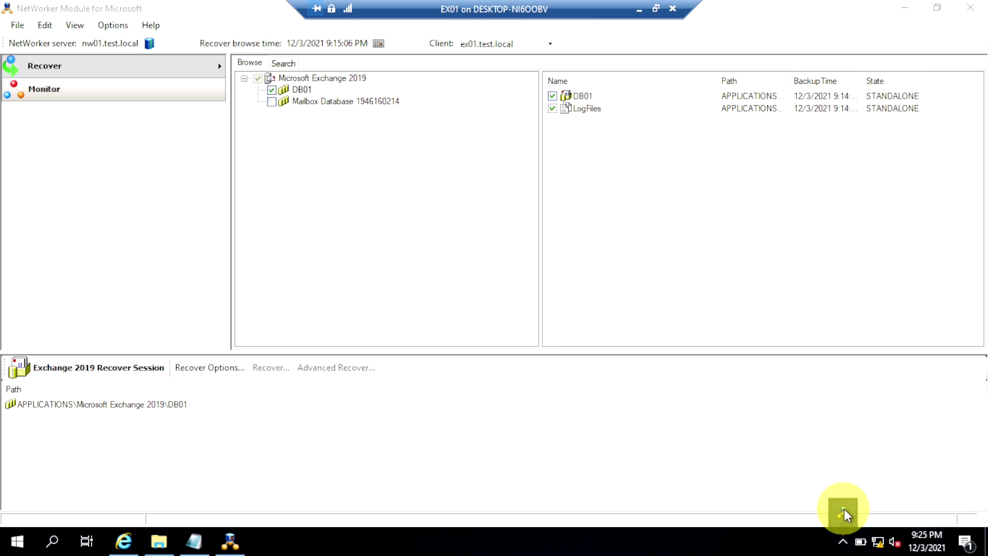
right_click(845, 510)
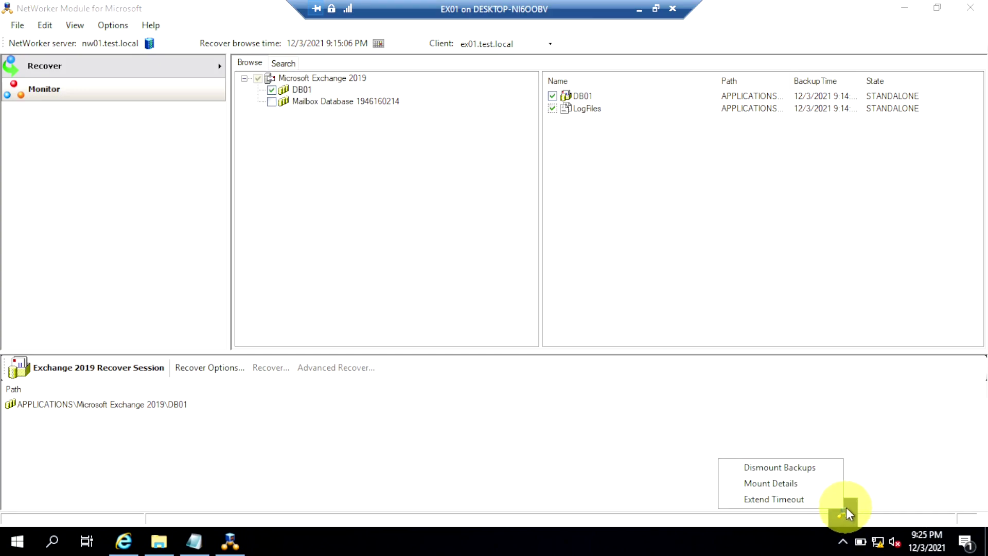
click(793, 469)
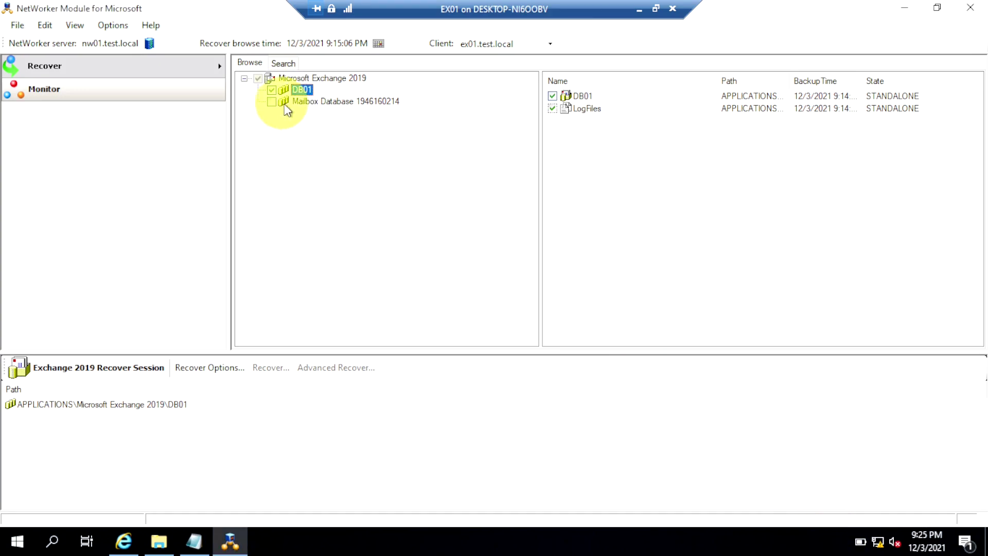
click(969, 7)
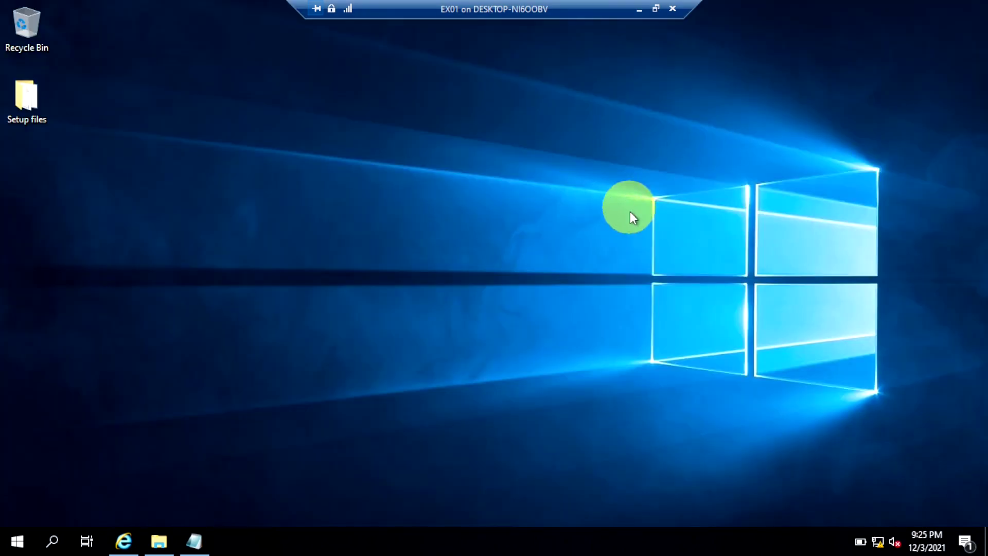